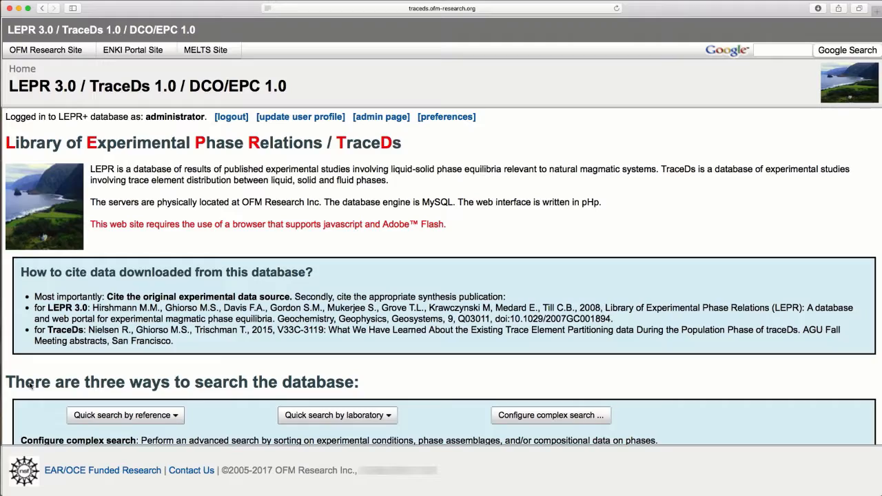
- Open the LEPR/TraceDs Data Entry Portal and look over its data contribution options
scroll(121, 355, down, 5)
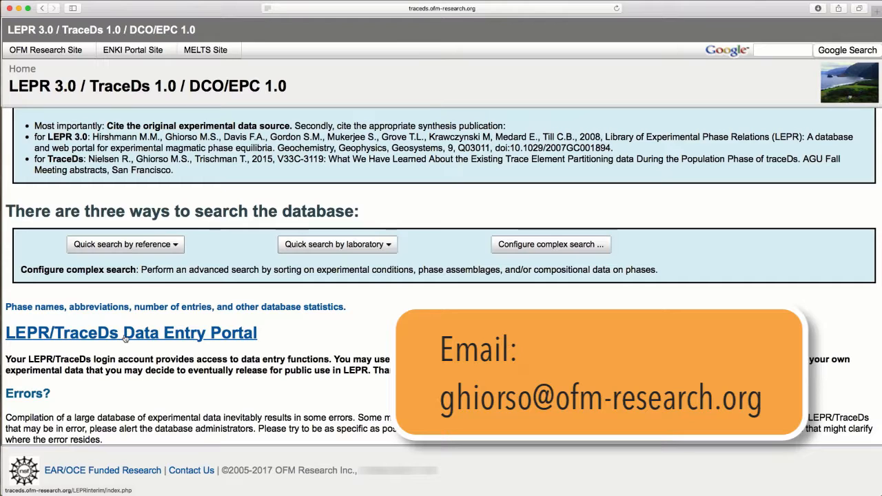
click(125, 336)
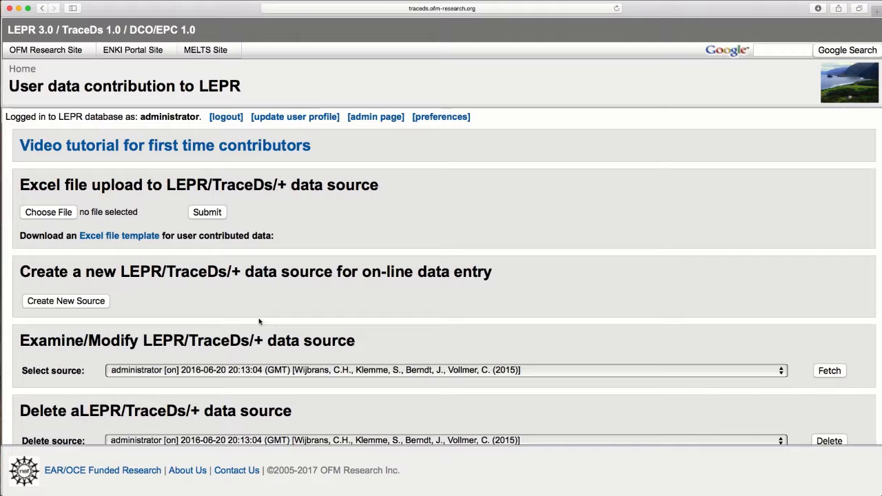
scroll(259, 322, down, 5)
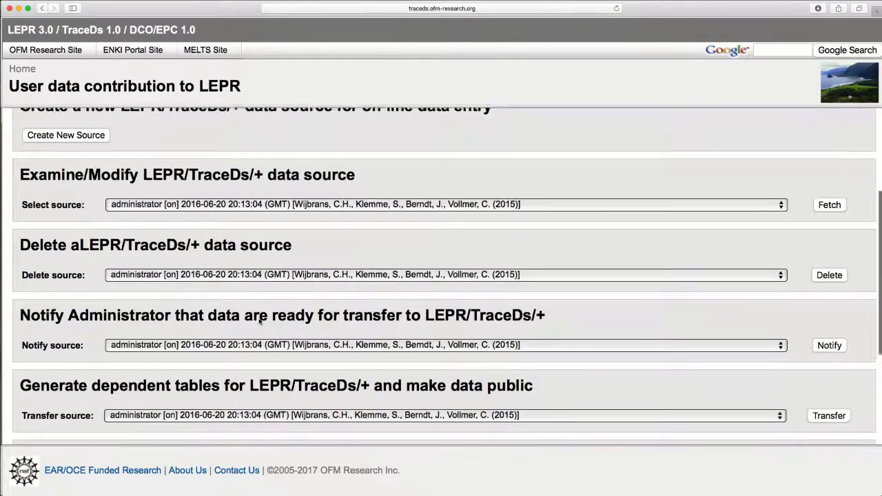
scroll(259, 321, down, 3)
scroll(260, 322, up, 5)
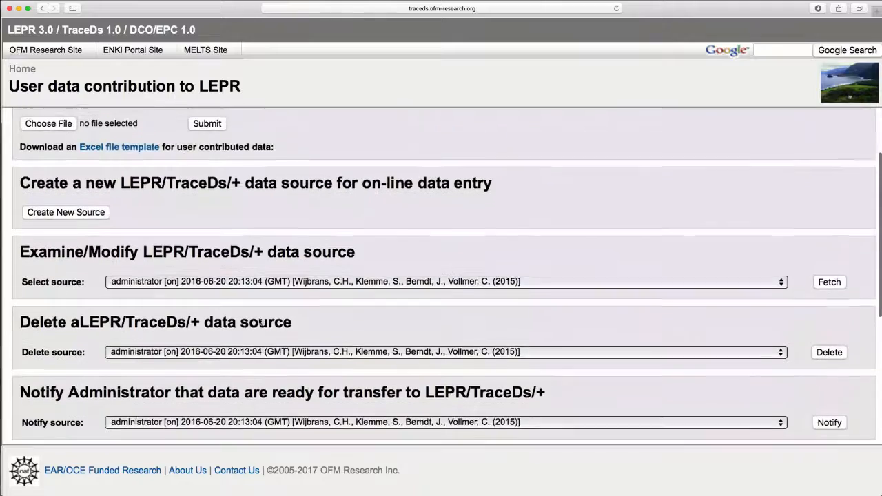
scroll(260, 322, up, 3)
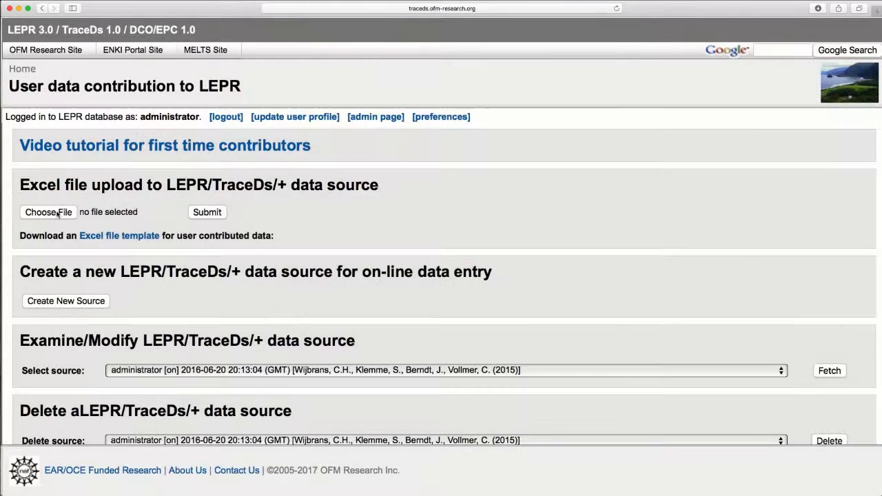
- Find the Excel workbook "Nielsen et al (1992)-mods.xlsx" on the Desktop and submit it for upload to the LEPR/TraceDs data source
click(48, 212)
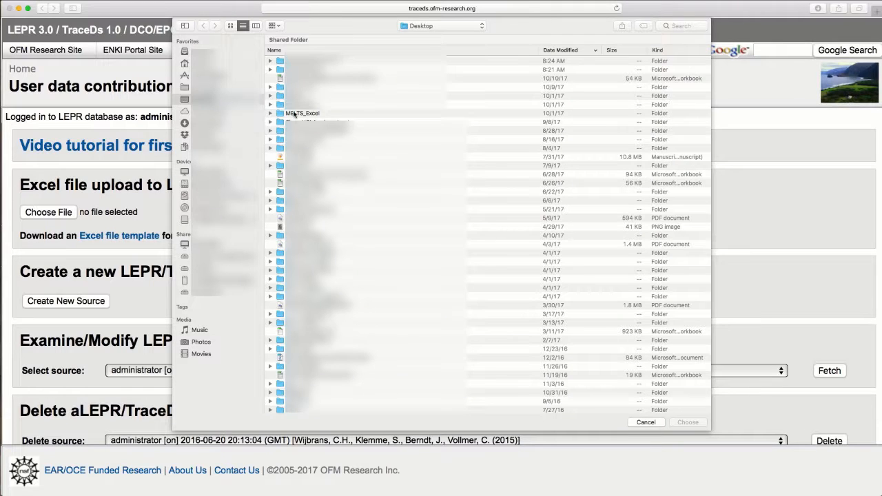
click(681, 26)
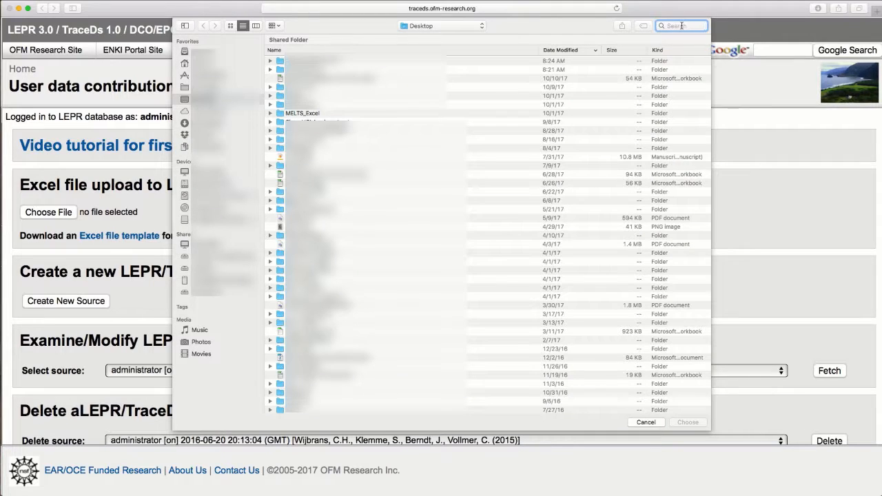
text(niels)
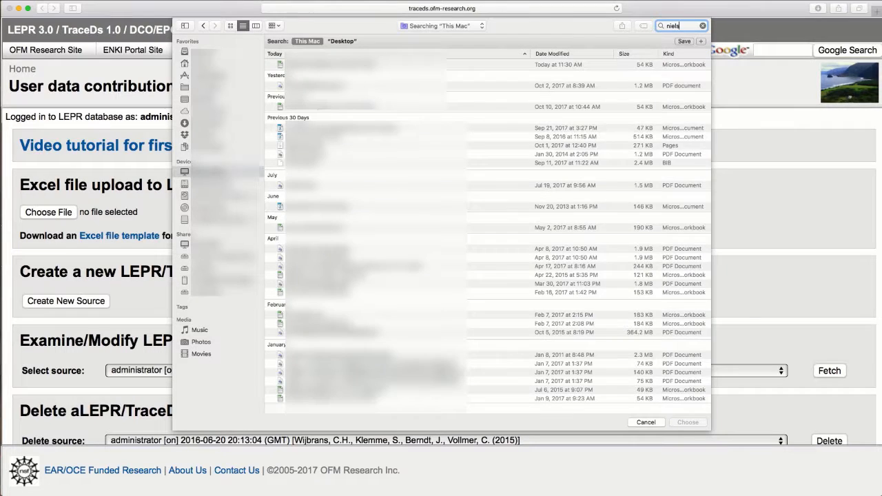
text(en)
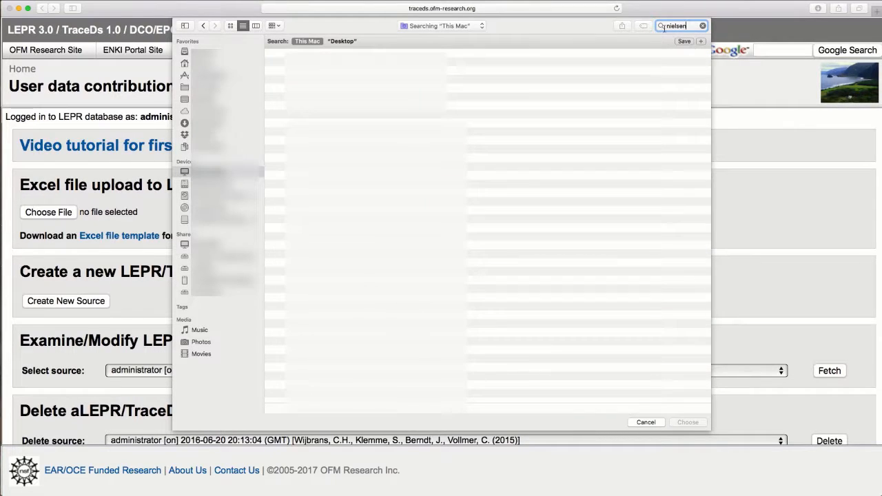
click(342, 41)
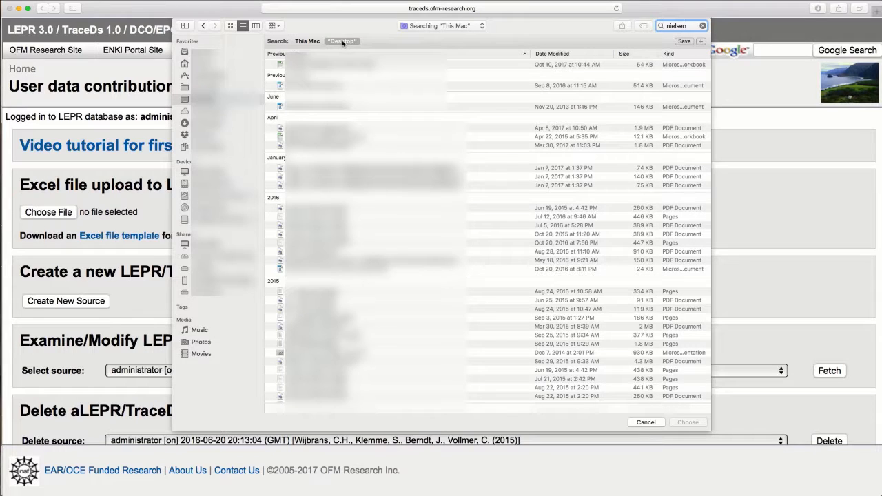
click(335, 137)
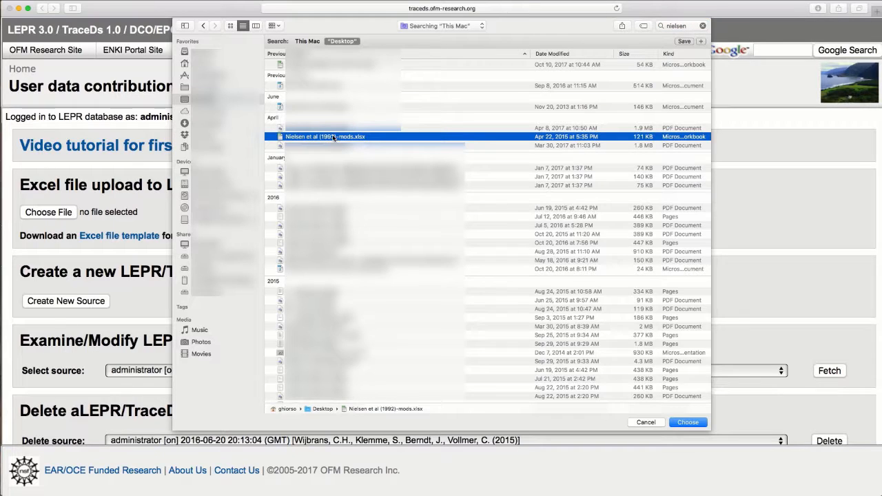
click(685, 422)
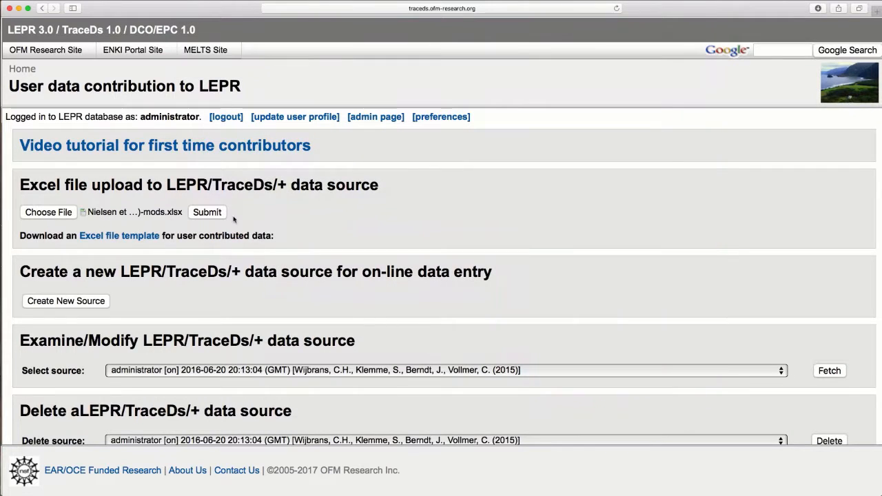
click(210, 213)
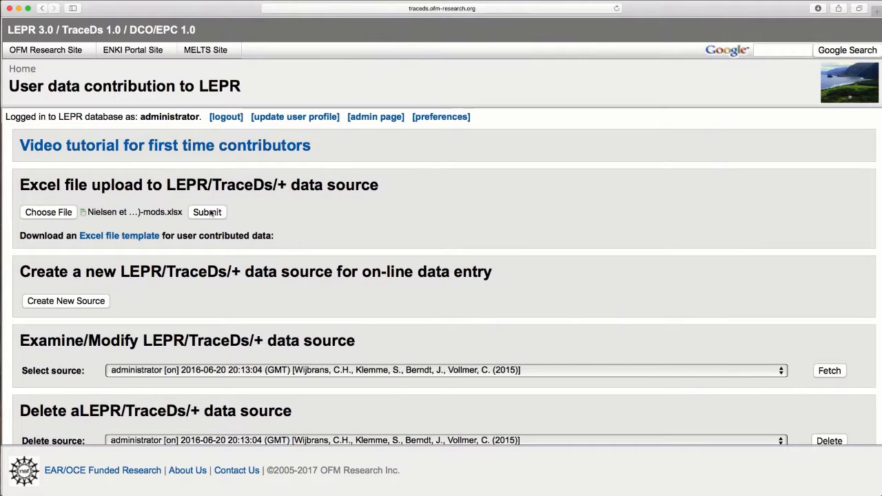
click(211, 213)
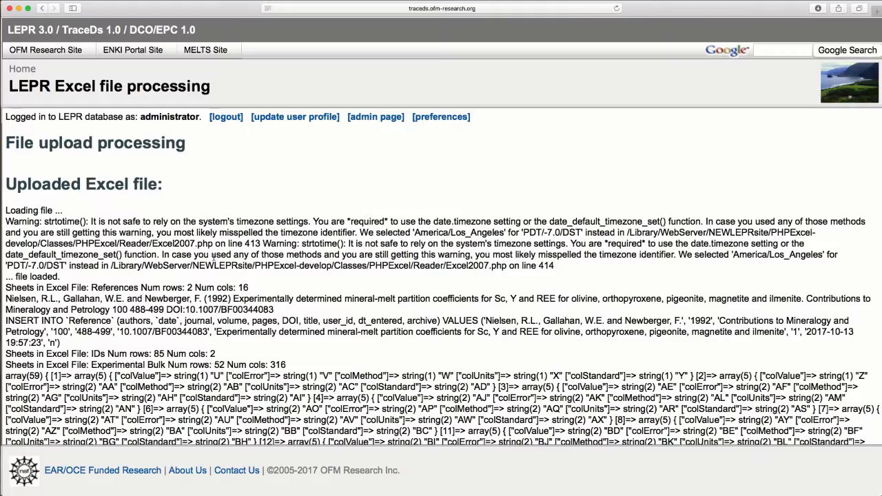
- Examine the whole file upload processing log for errors, down to its end
scroll(214, 258, down, 15)
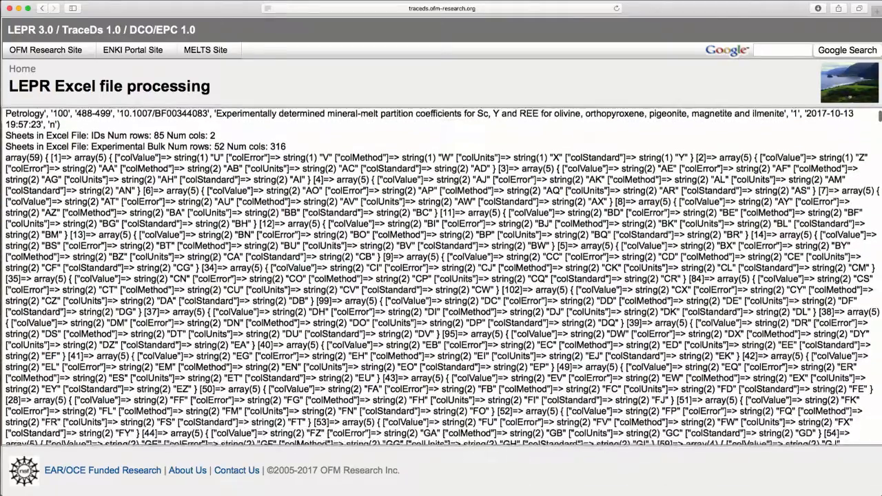
scroll(214, 256, down, 15)
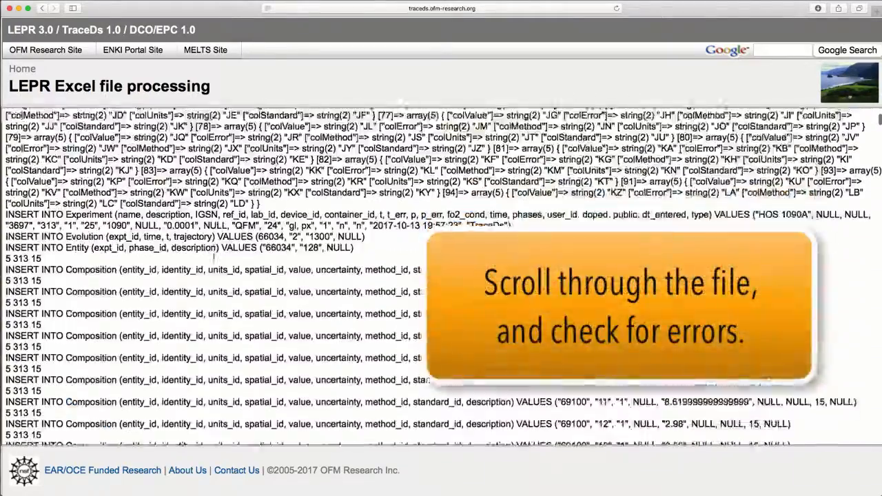
scroll(213, 259, down, 5)
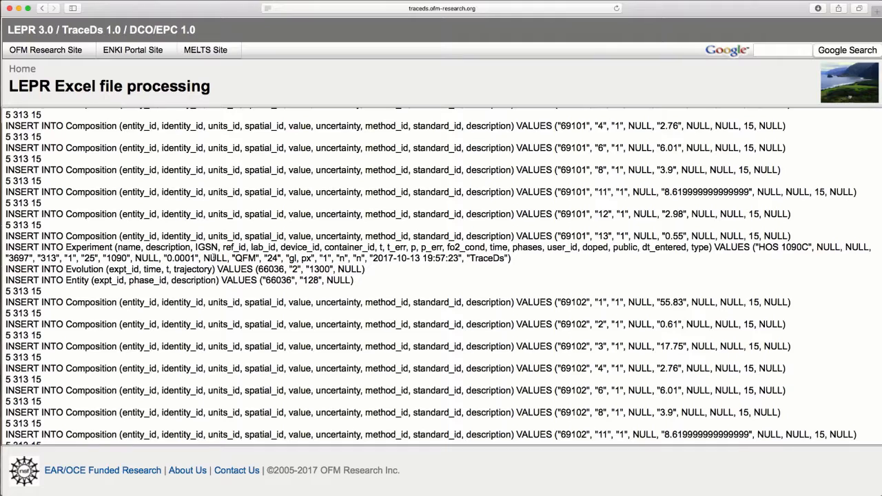
scroll(213, 257, down, 10)
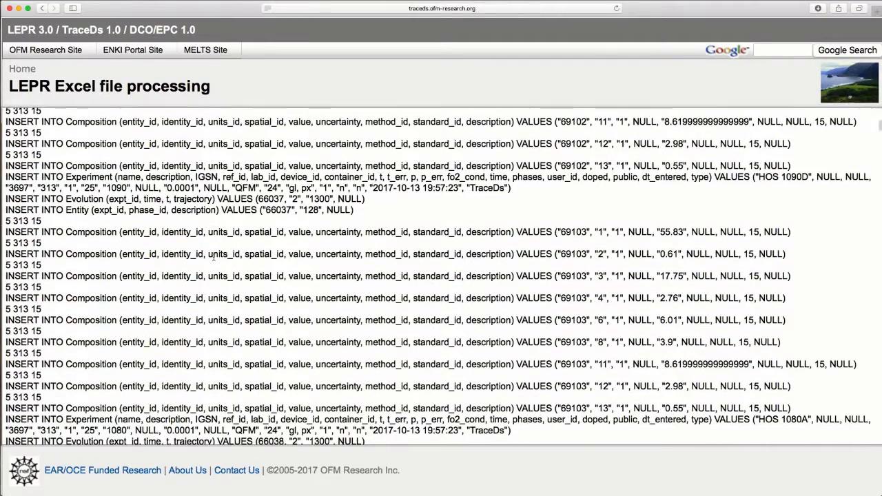
scroll(214, 256, down, 6)
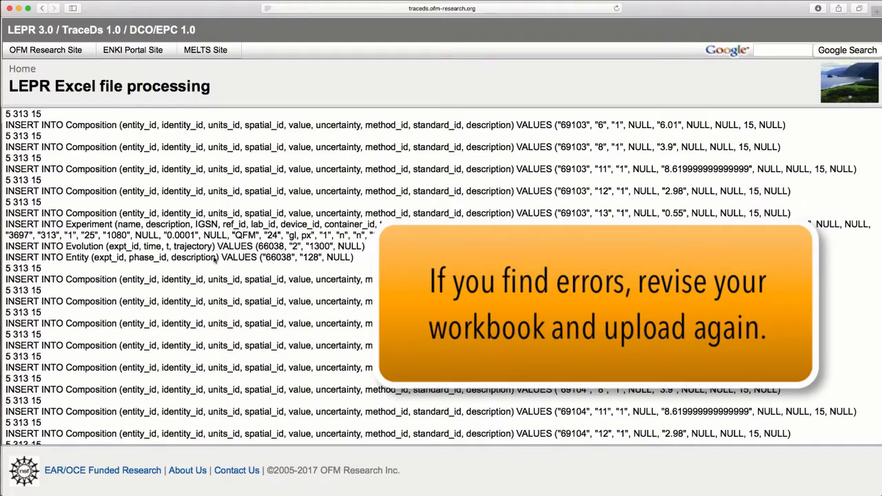
scroll(215, 258, down, 20)
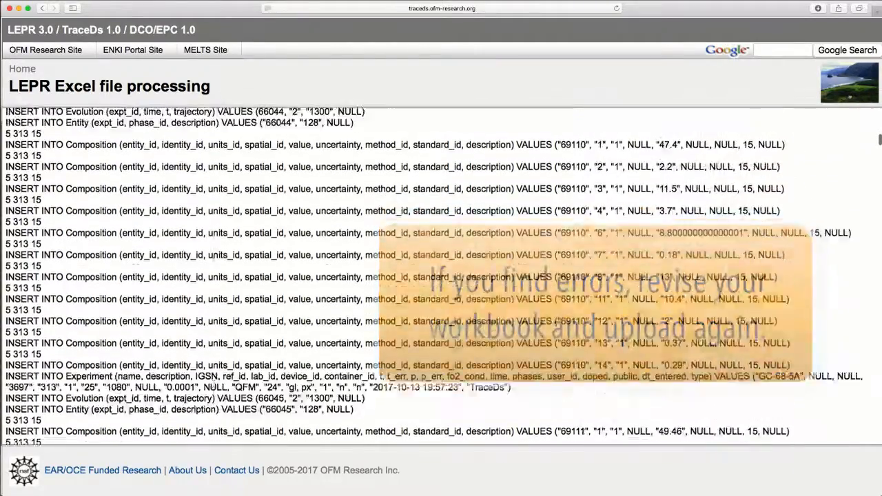
scroll(214, 258, down, 20)
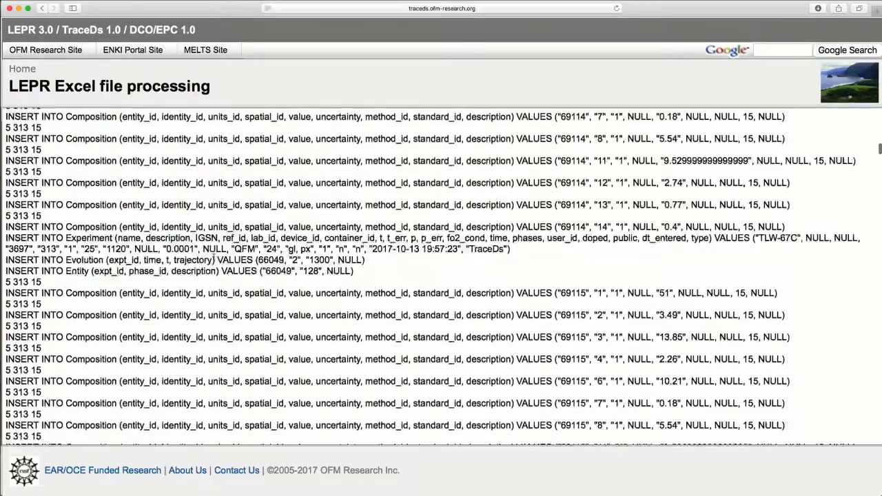
scroll(215, 258, down, 20)
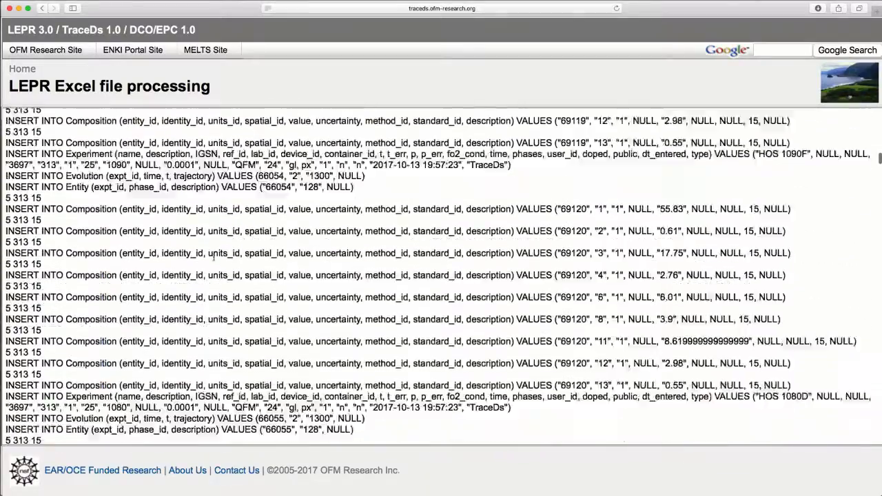
scroll(214, 256, down, 20)
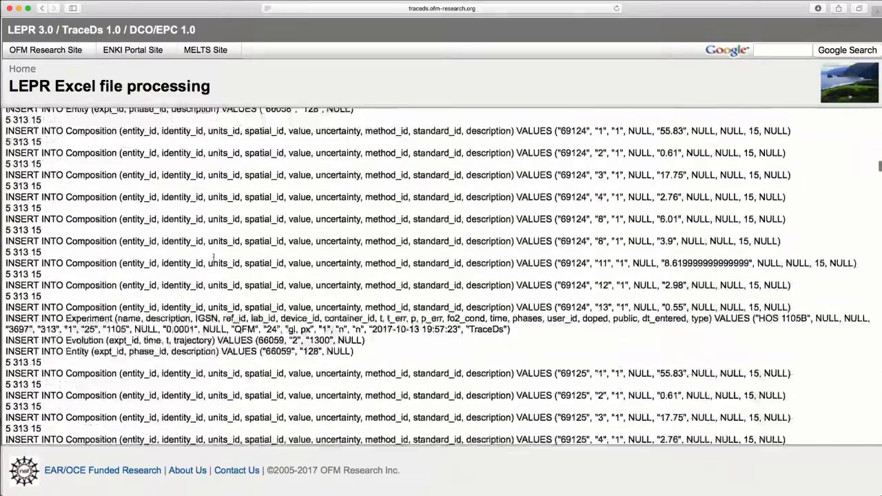
scroll(214, 257, down, 6)
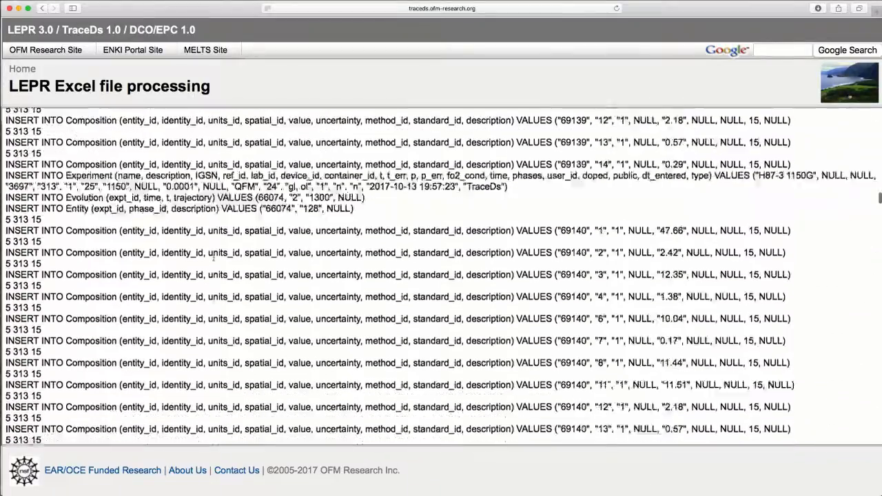
scroll(213, 258, down, 13)
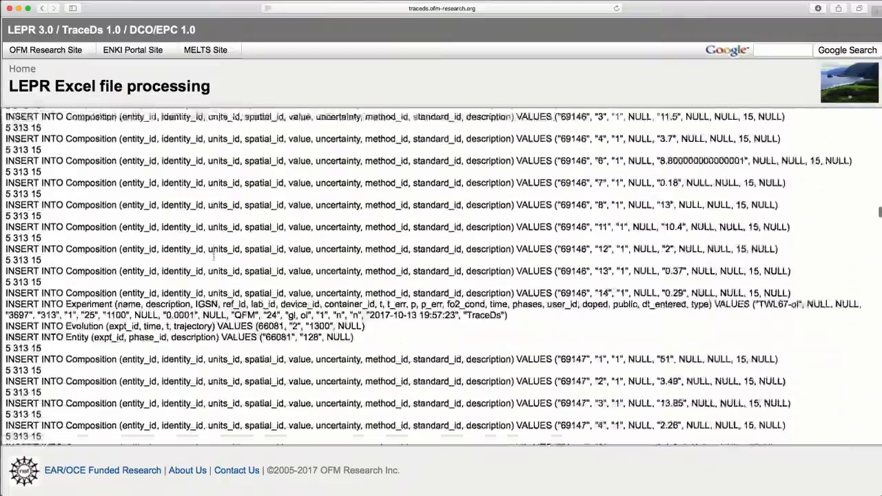
scroll(213, 256, down, 15)
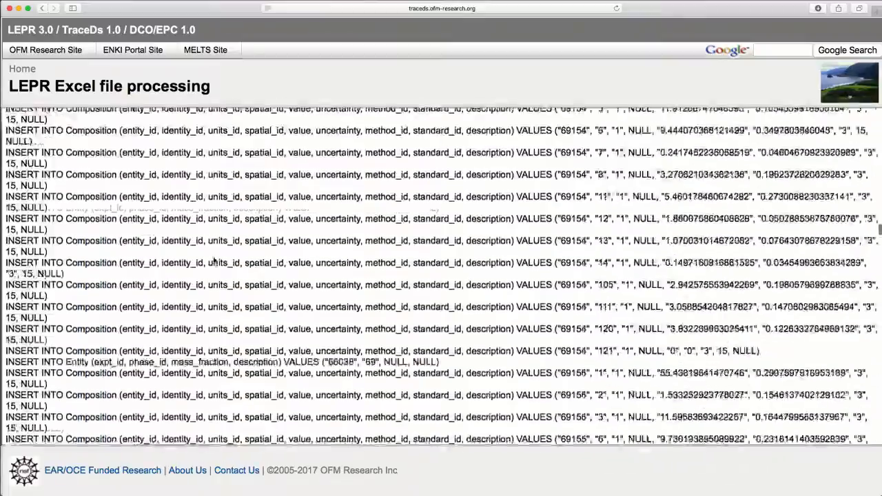
scroll(215, 259, down, 20)
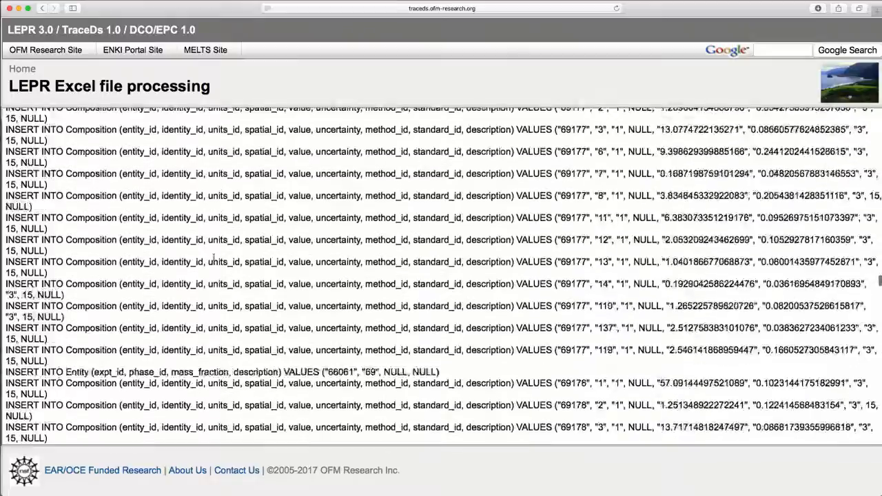
scroll(213, 257, down, 20)
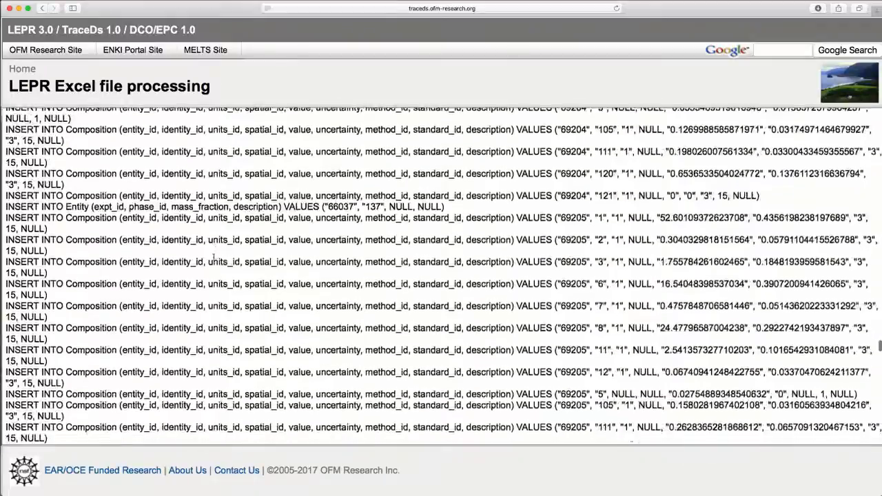
scroll(213, 258, down, 20)
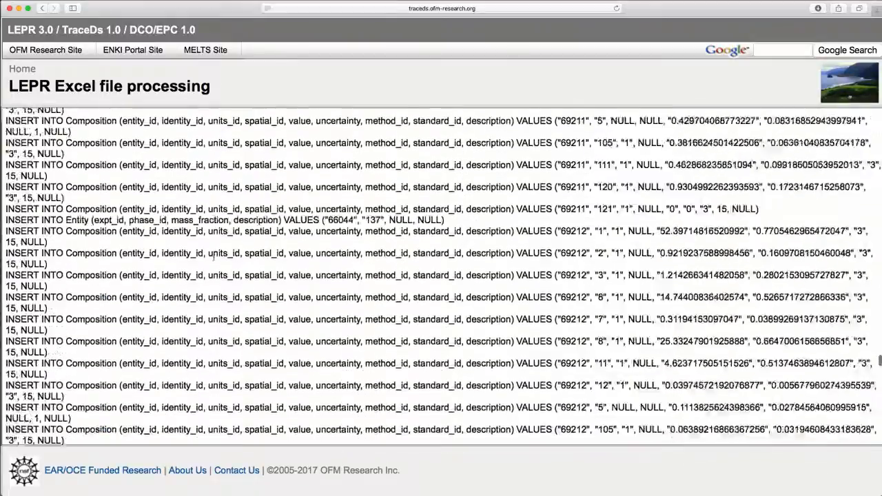
scroll(213, 257, down, 20)
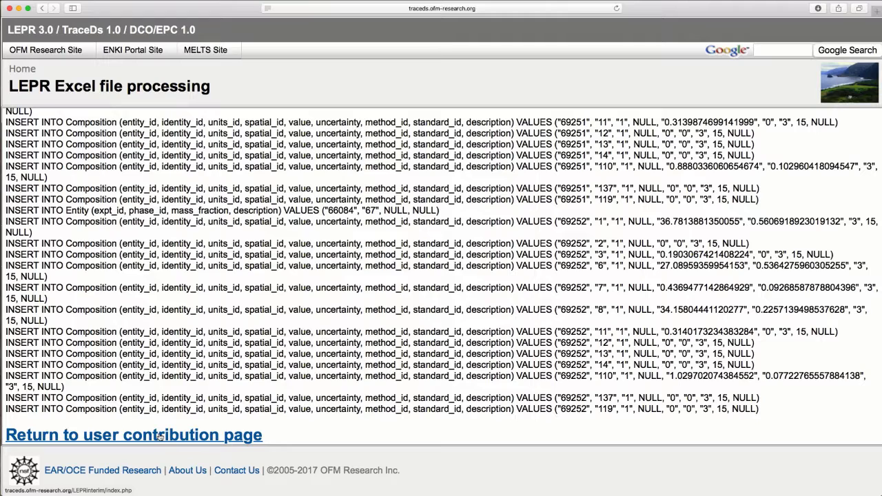
- Return to the user contribution page and fetch the newly uploaded 1992 data source to review its laboratory, reference and experiment entries
click(158, 435)
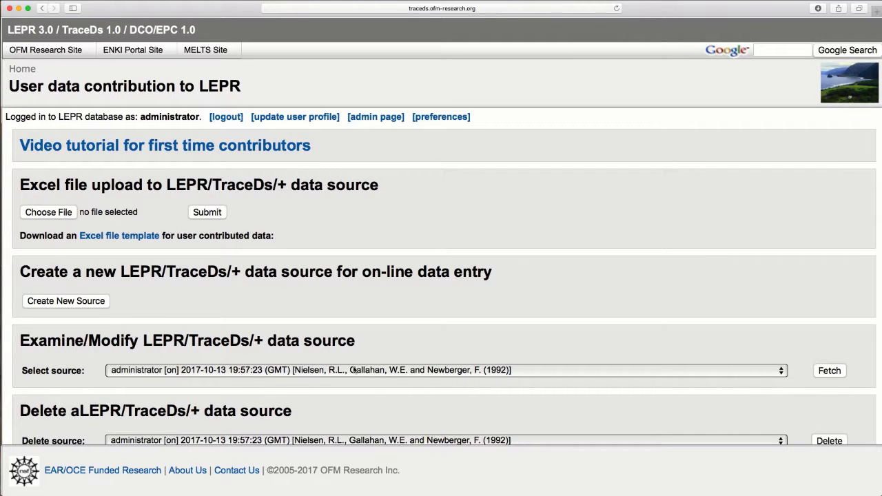
scroll(355, 370, down, 1)
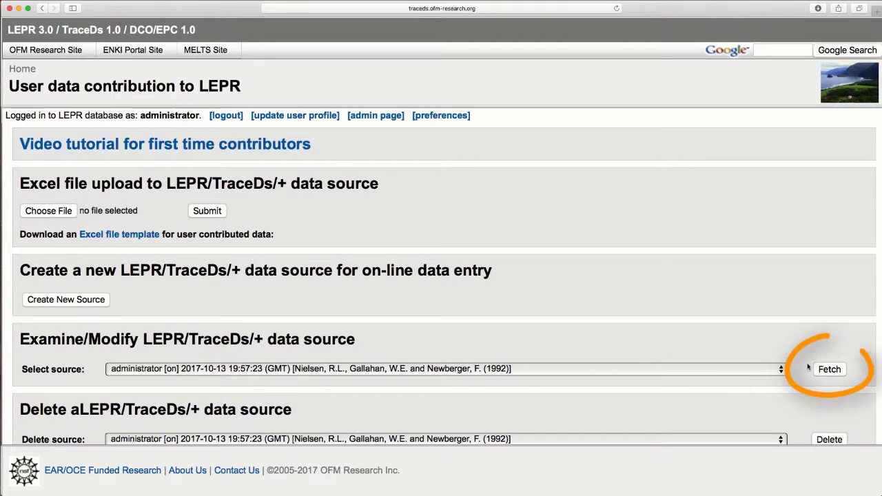
click(828, 369)
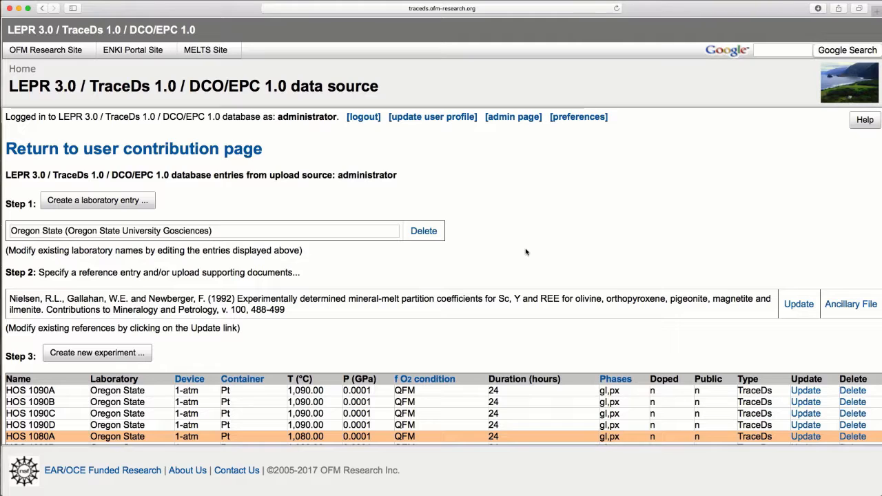
scroll(526, 252, down, 2)
scroll(526, 251, down, 1)
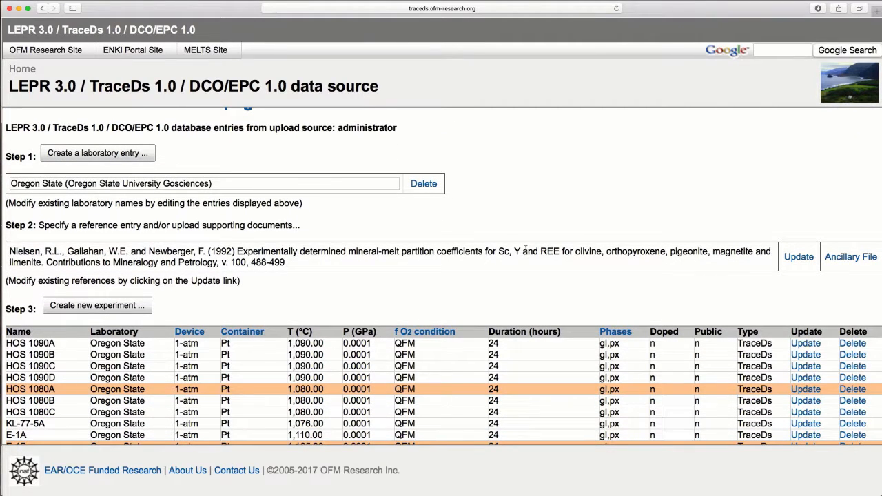
scroll(526, 252, down, 8)
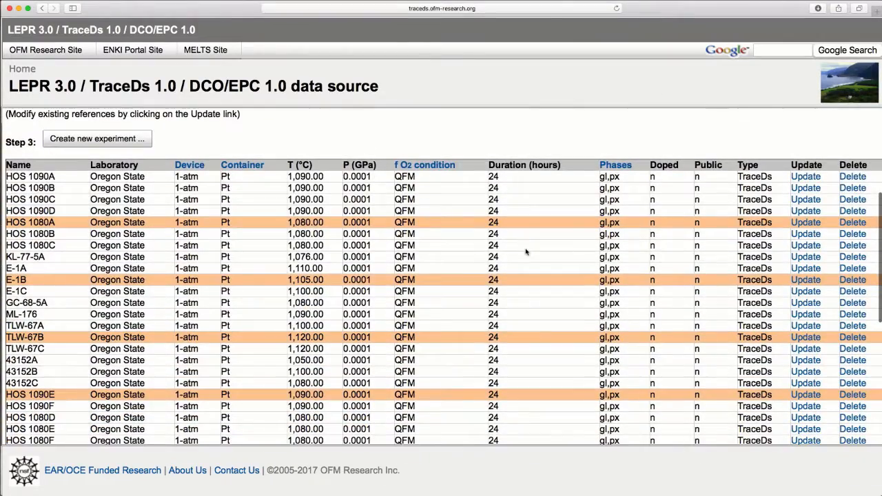
- Examine the data source's whole experiment list, down to the last entry, and return to its start
scroll(526, 251, down, 6)
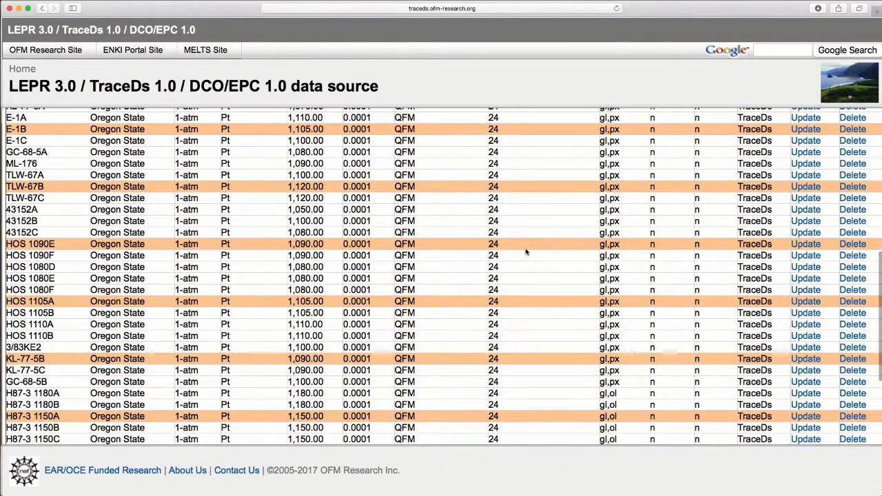
scroll(526, 251, down, 3)
scroll(526, 252, down, 4)
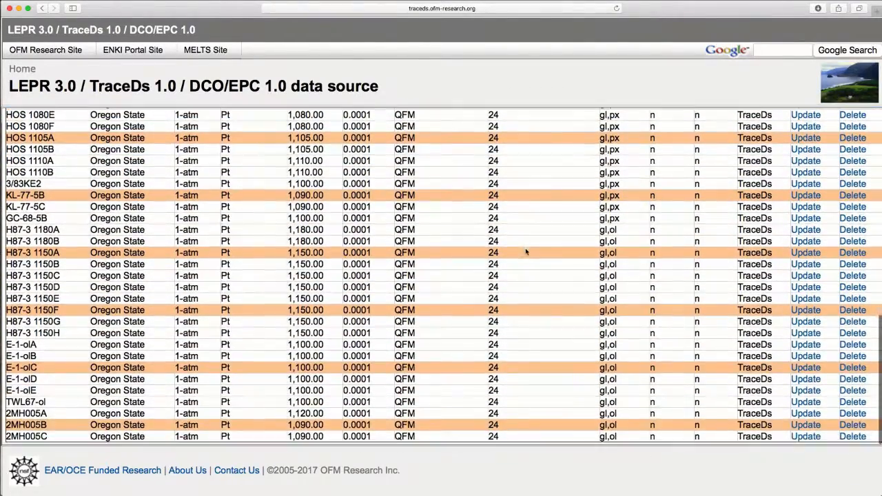
scroll(526, 252, up, 14)
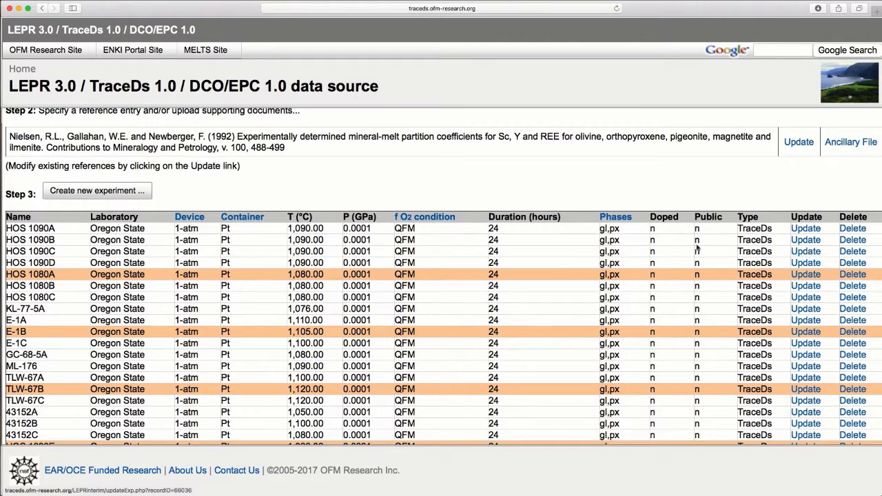
- Open the record of experiment HOS 1090A for updating and examine its conditions and its liquid, bulk and pigeonite compositions
click(806, 233)
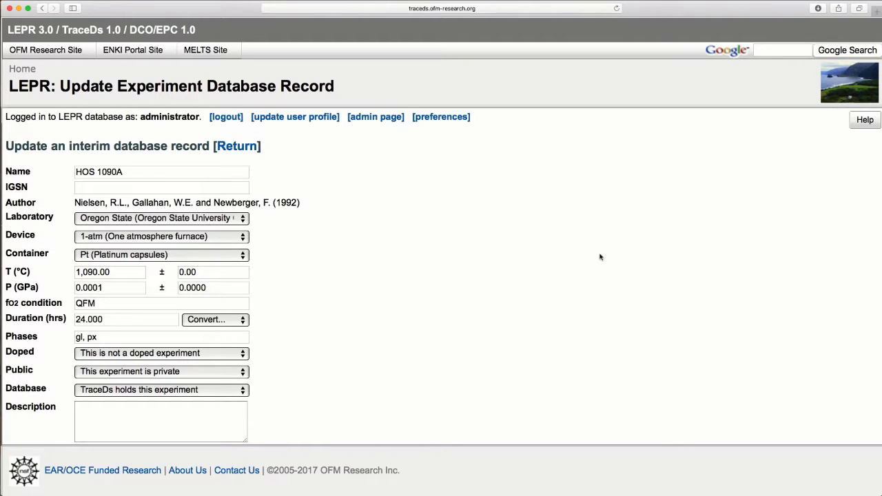
scroll(599, 257, down, 1)
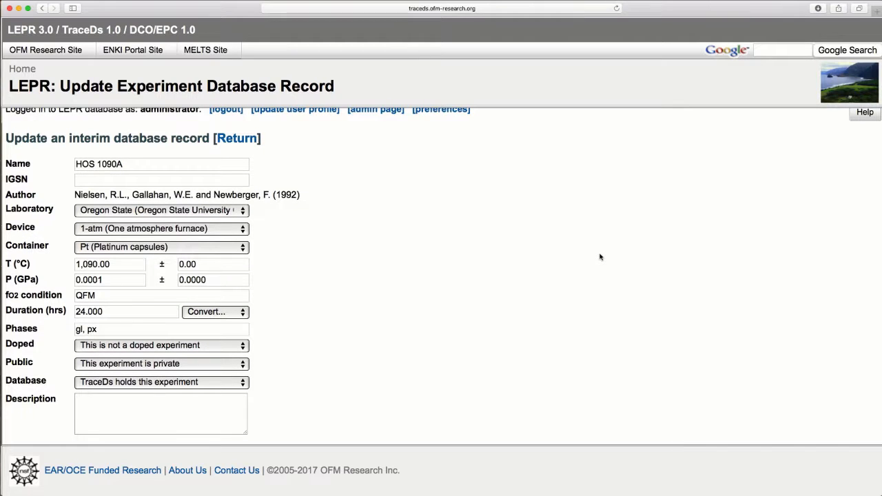
scroll(599, 257, down, 5)
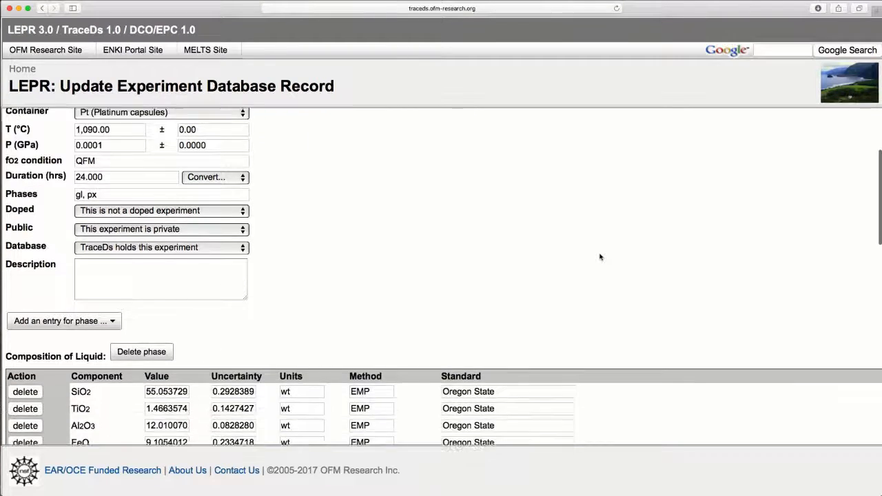
scroll(599, 257, down, 3)
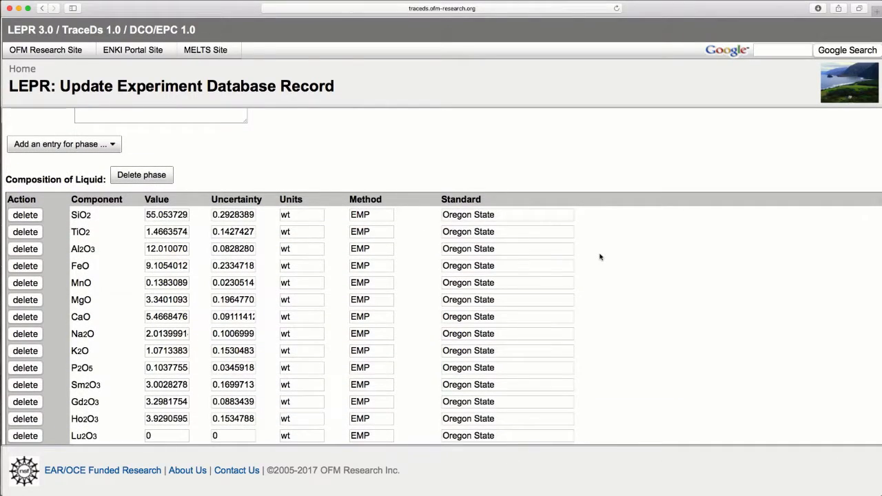
scroll(599, 257, down, 8)
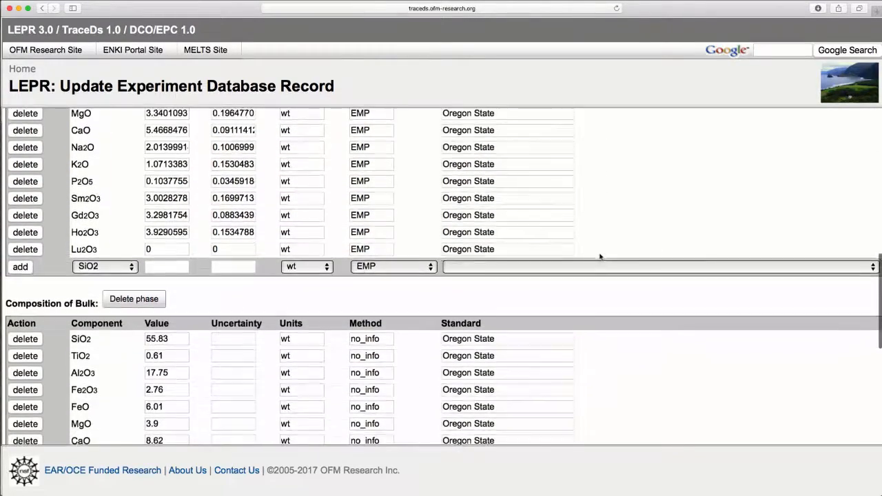
scroll(600, 257, down, 6)
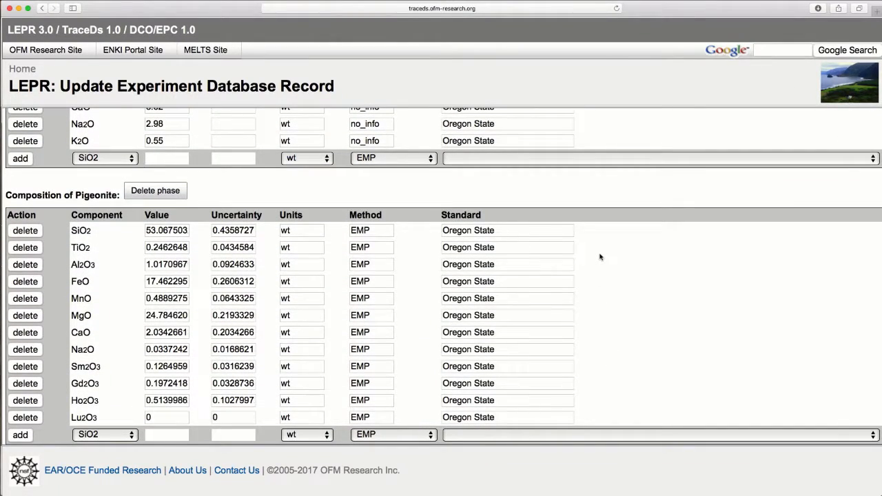
scroll(600, 257, up, 12)
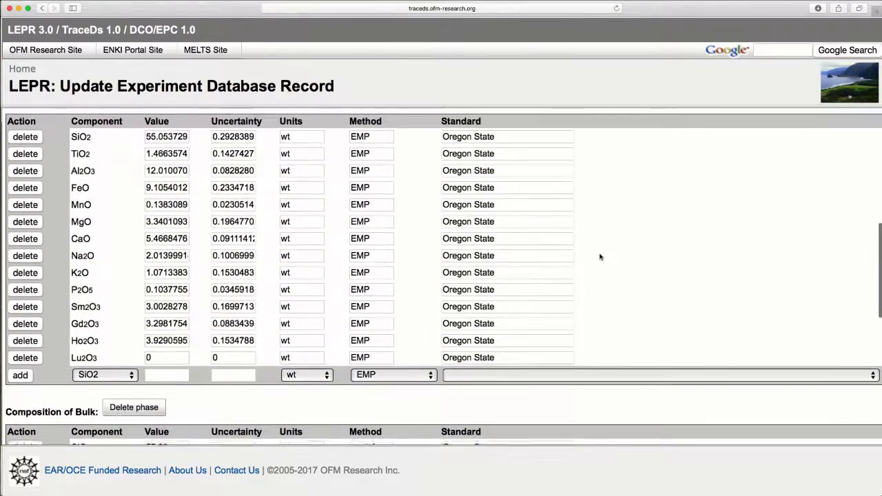
scroll(599, 257, up, 10)
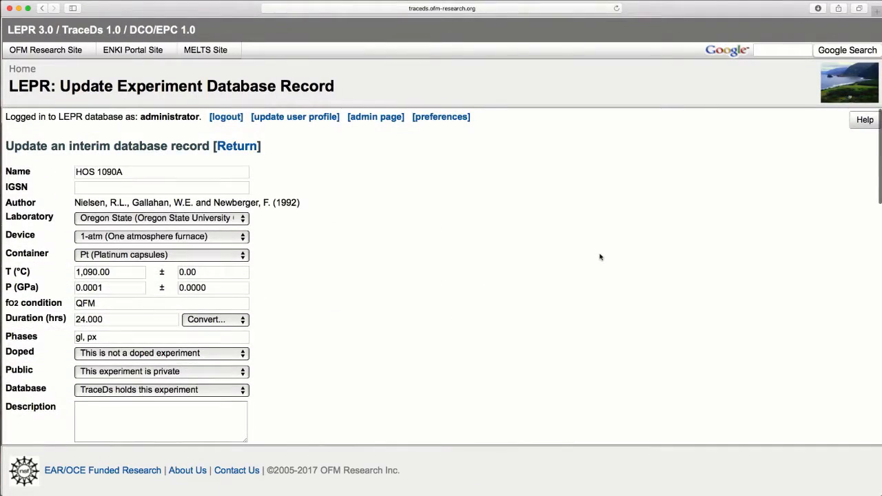
- Return from the experiment record to the data source page and look through its complete experiment list again
click(237, 146)
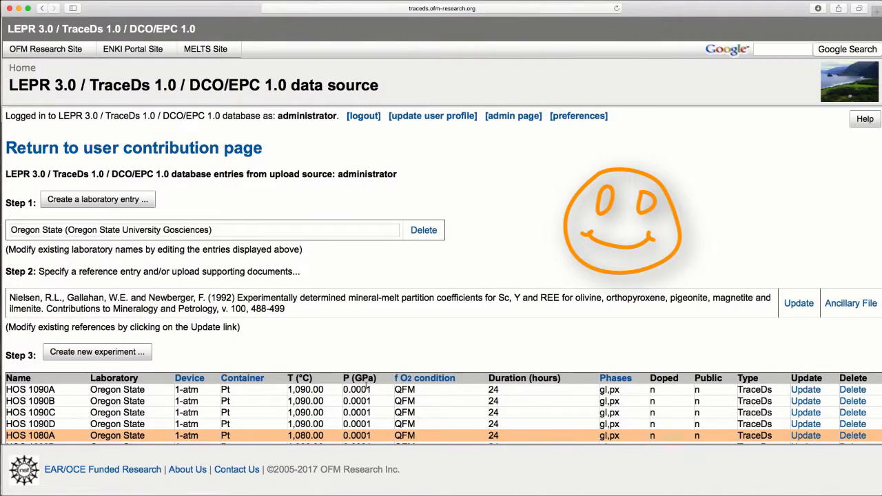
scroll(366, 389, down, 5)
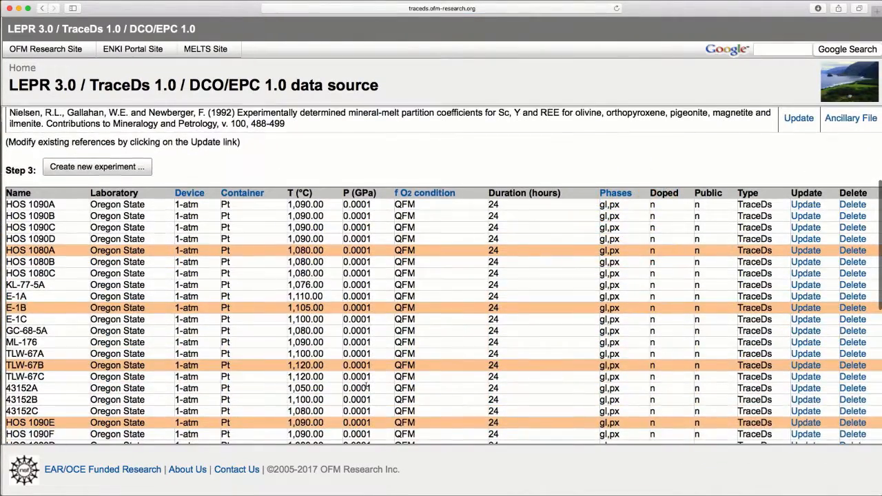
scroll(365, 387, down, 10)
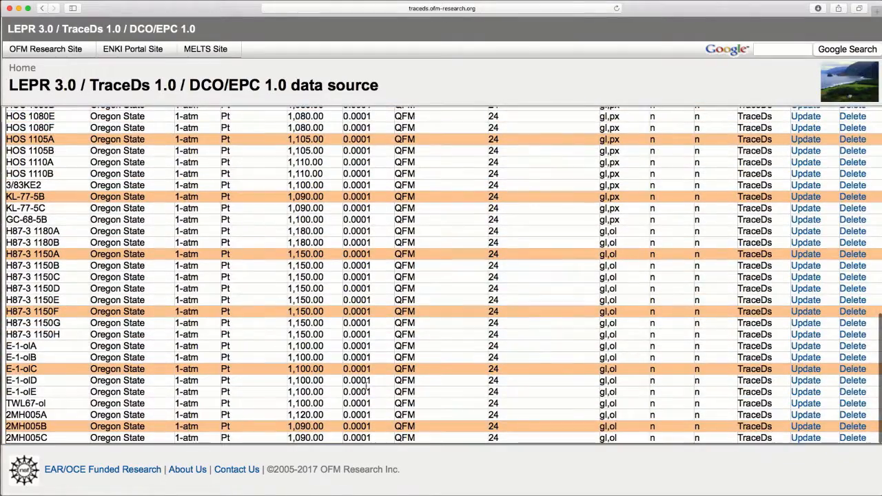
scroll(366, 387, up, 15)
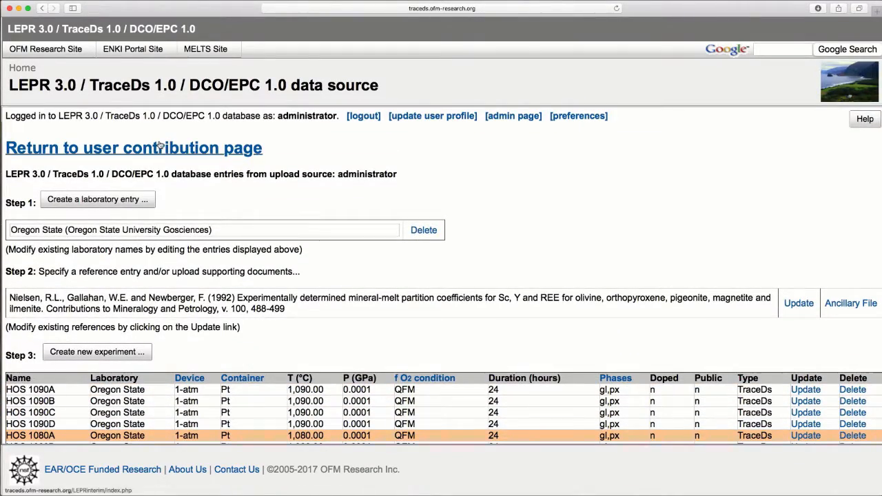
- Go back to the user contribution page and look over its options for deleting a source, notifying the administrator and transferring data
click(158, 147)
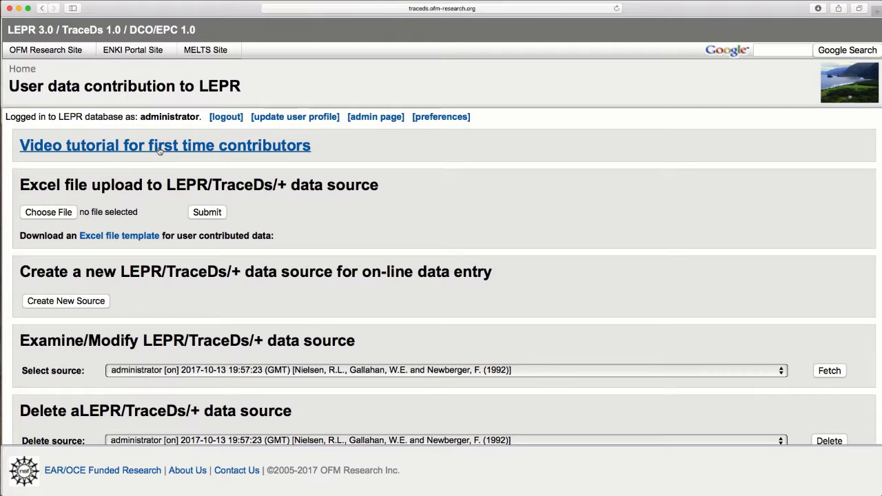
scroll(281, 301, down, 2)
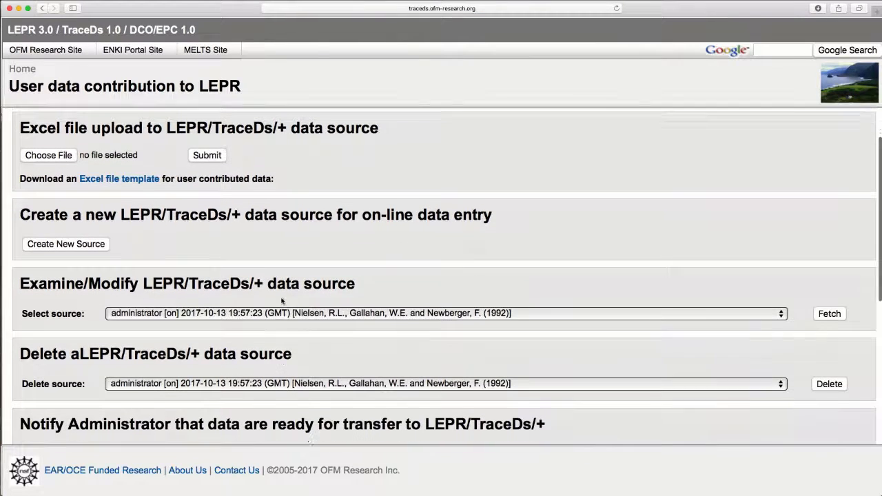
scroll(281, 301, down, 4)
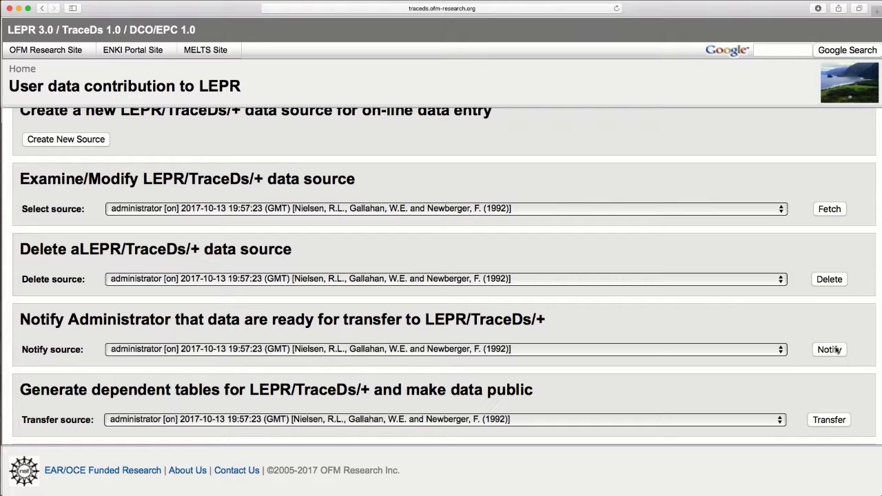
scroll(836, 349, up, 5)
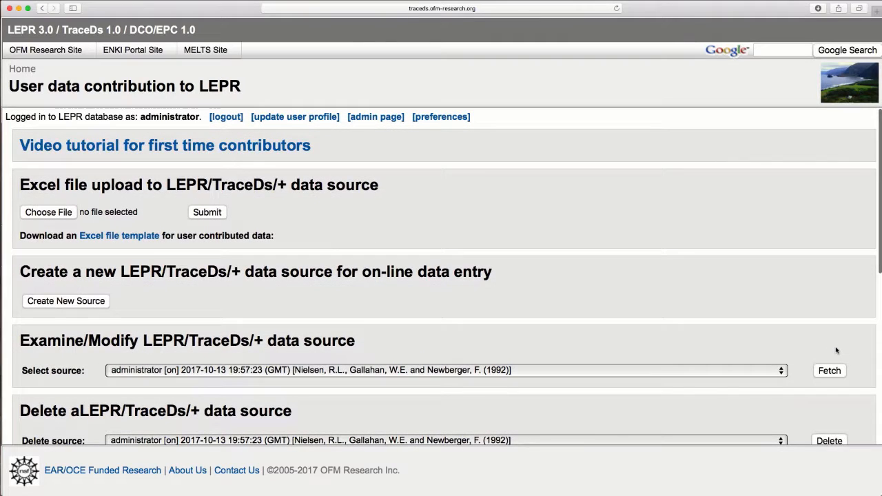